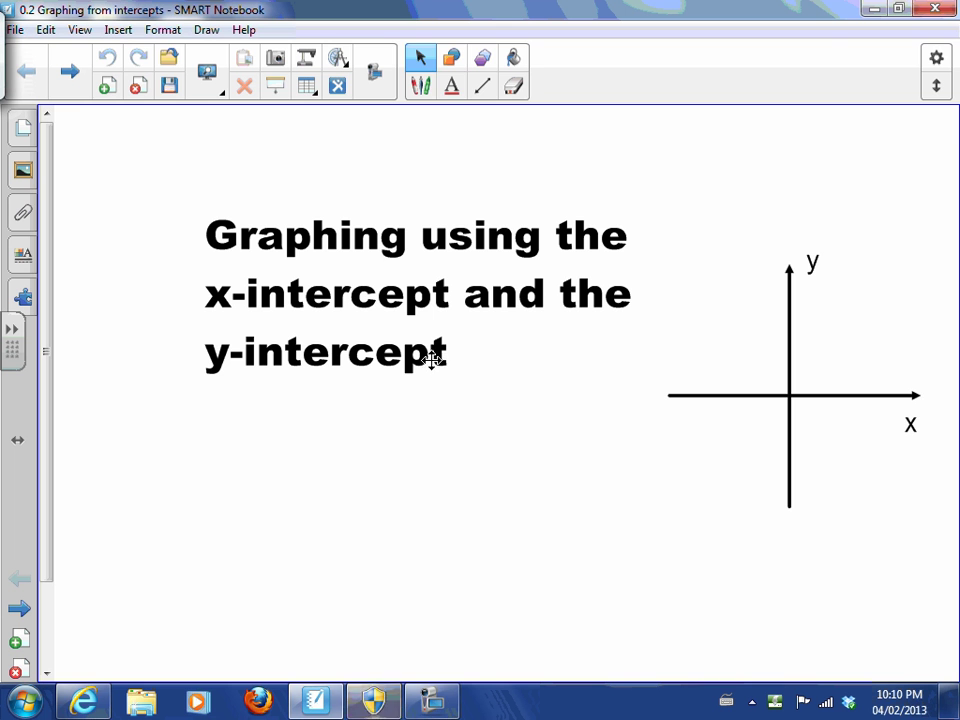
# Draw a green dashed double-arrow line sloping upward through both axes of the title diagram.
pyautogui.click(420, 86)
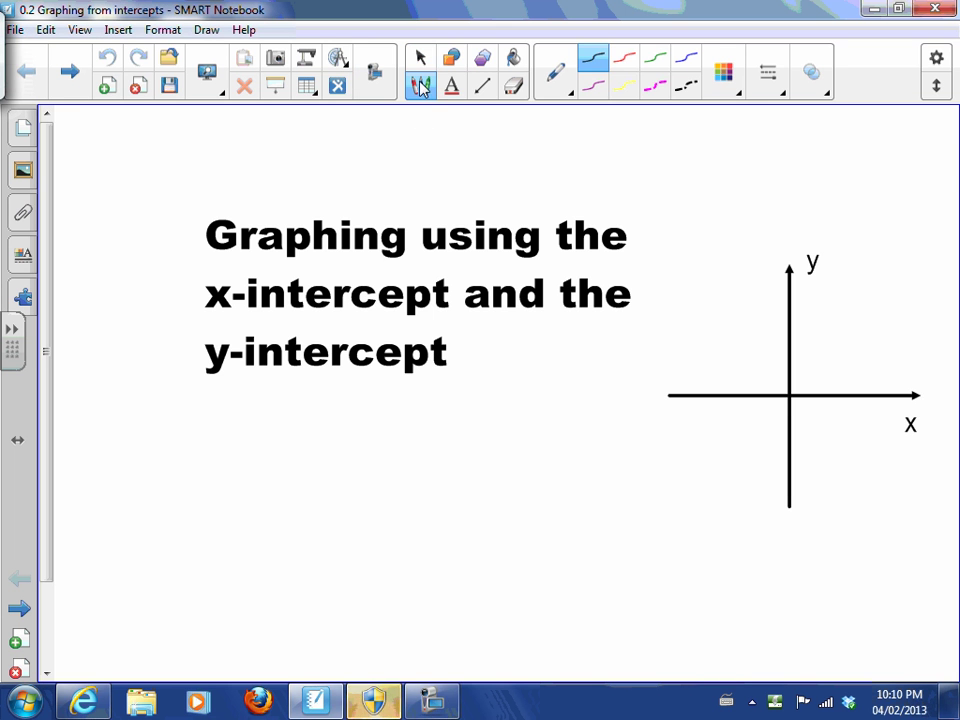
pyautogui.click(620, 62)
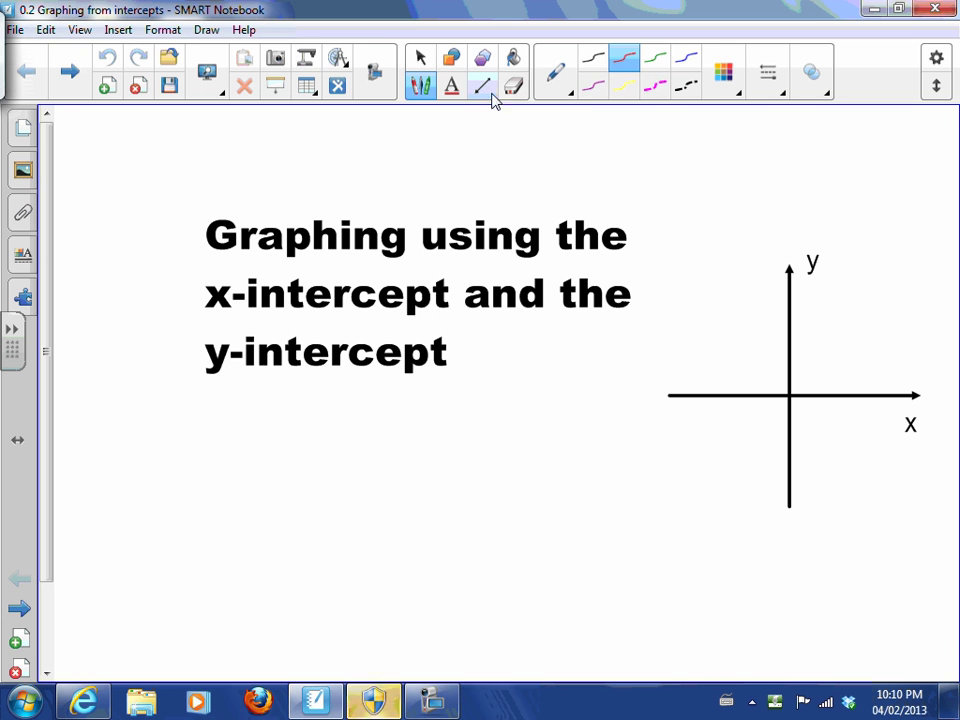
pyautogui.click(486, 89)
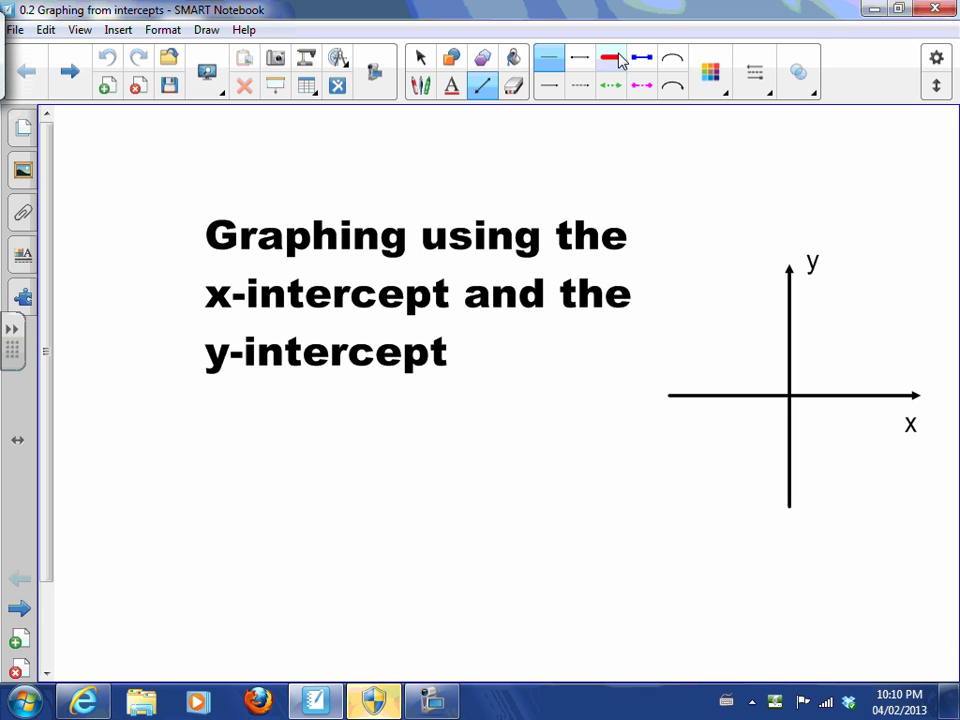
pyautogui.click(552, 88)
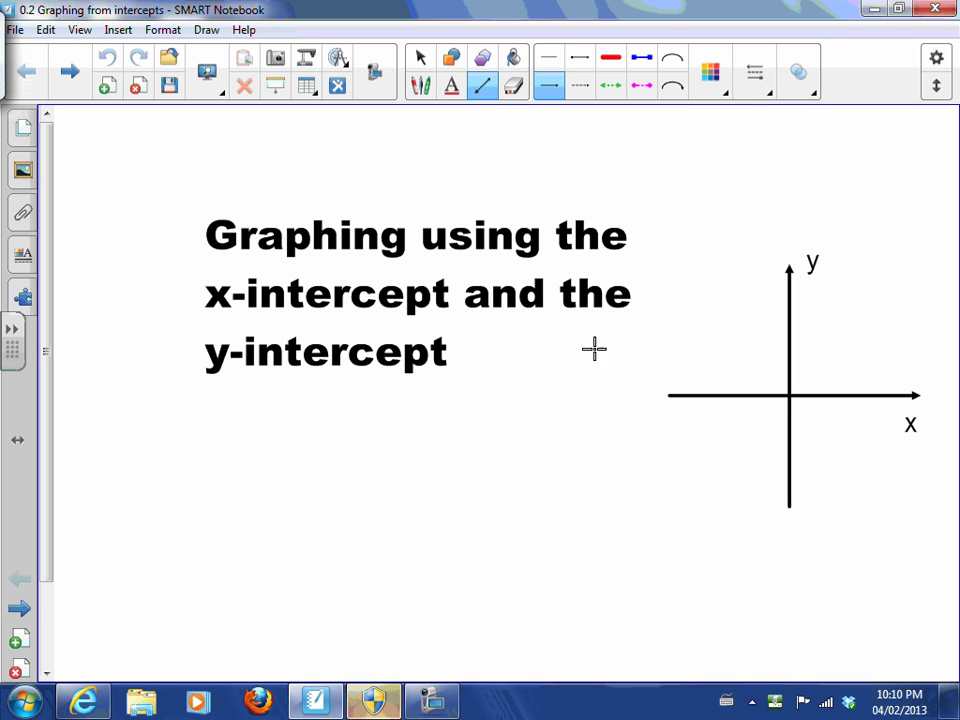
pyautogui.click(615, 86)
pyautogui.moveTo(668, 432); pyautogui.dragTo(891, 249)
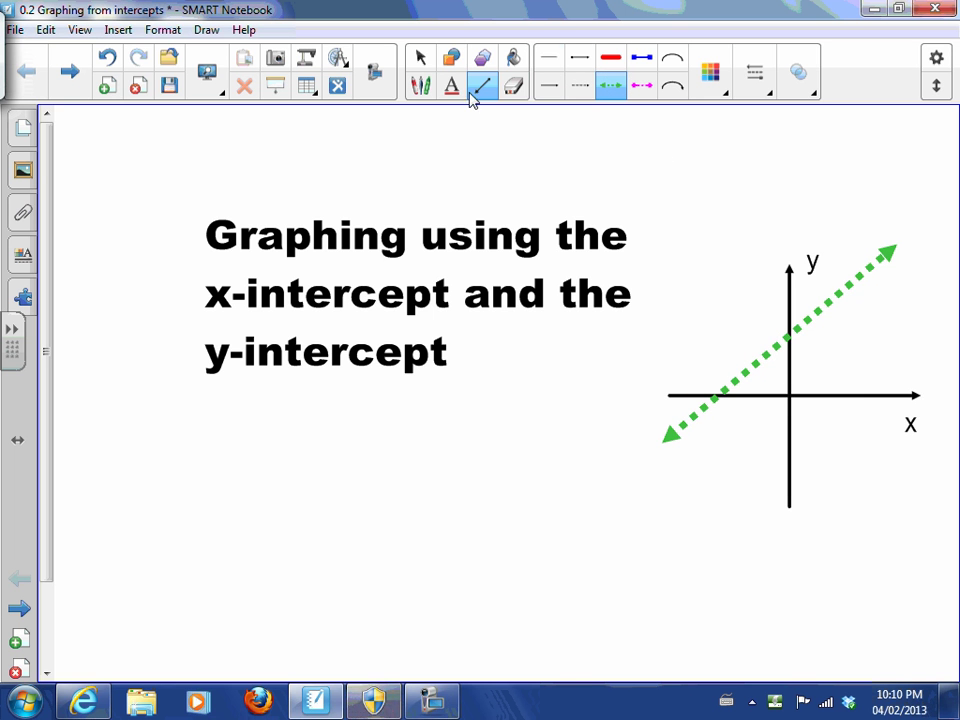
pyautogui.click(552, 64)
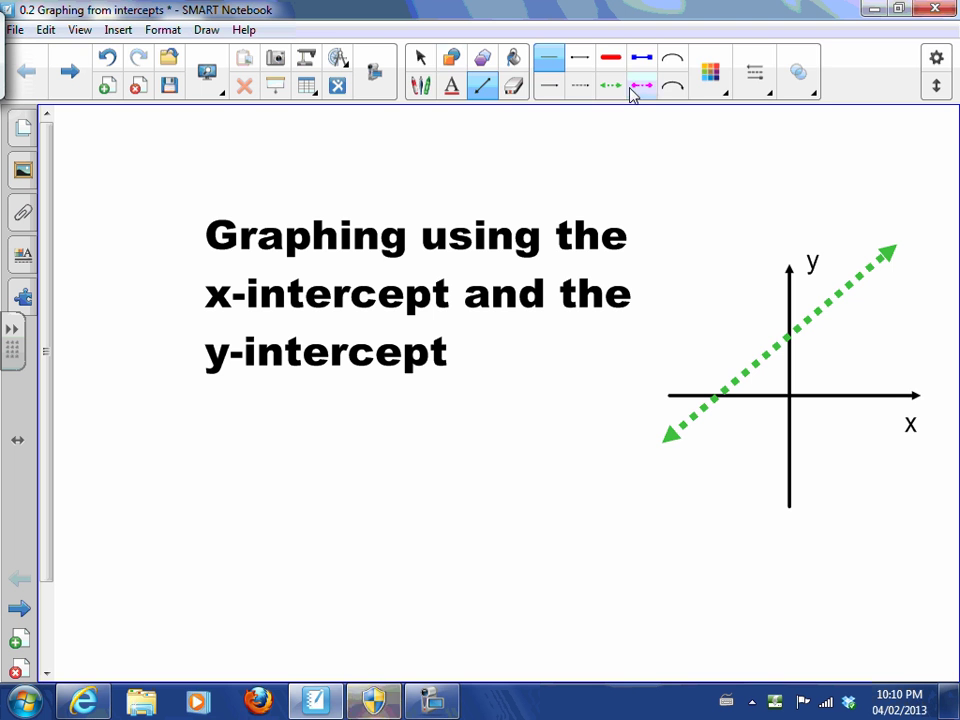
pyautogui.click(420, 86)
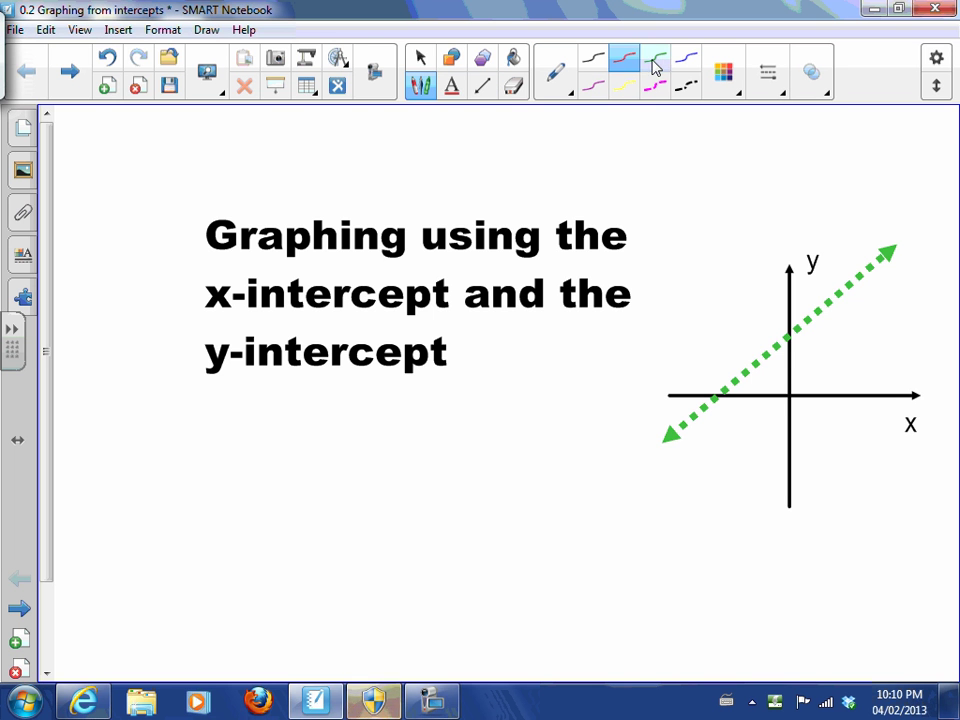
# In blue ink, circle an intercept and label the x-intercept 'y=0' with an arrow.
pyautogui.click(686, 62)
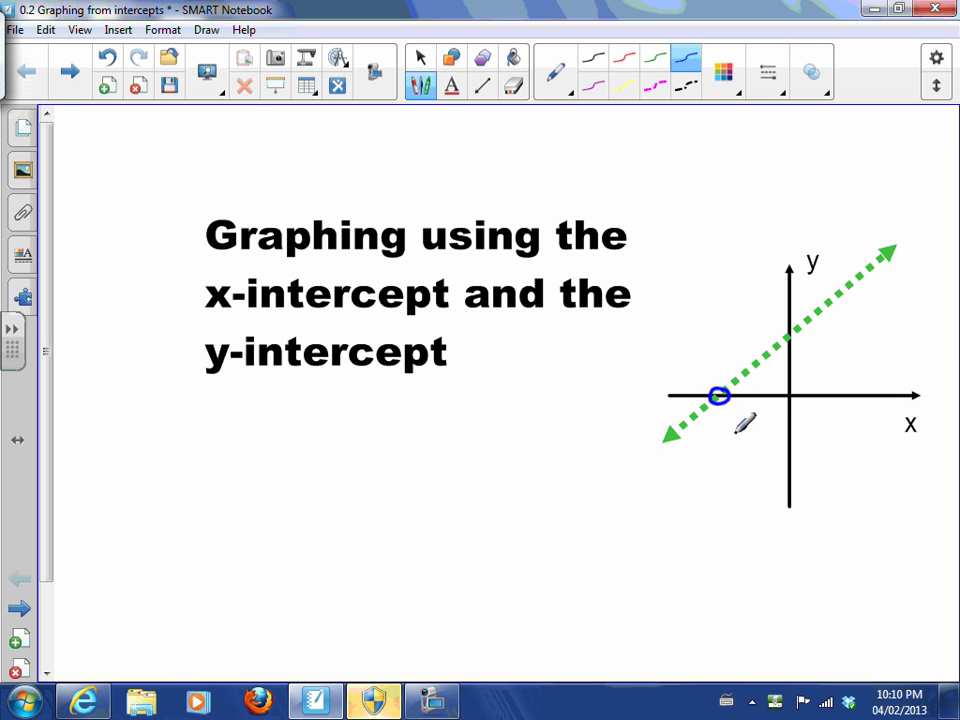
pyautogui.moveTo(783, 335); pyautogui.dragTo(792, 331)
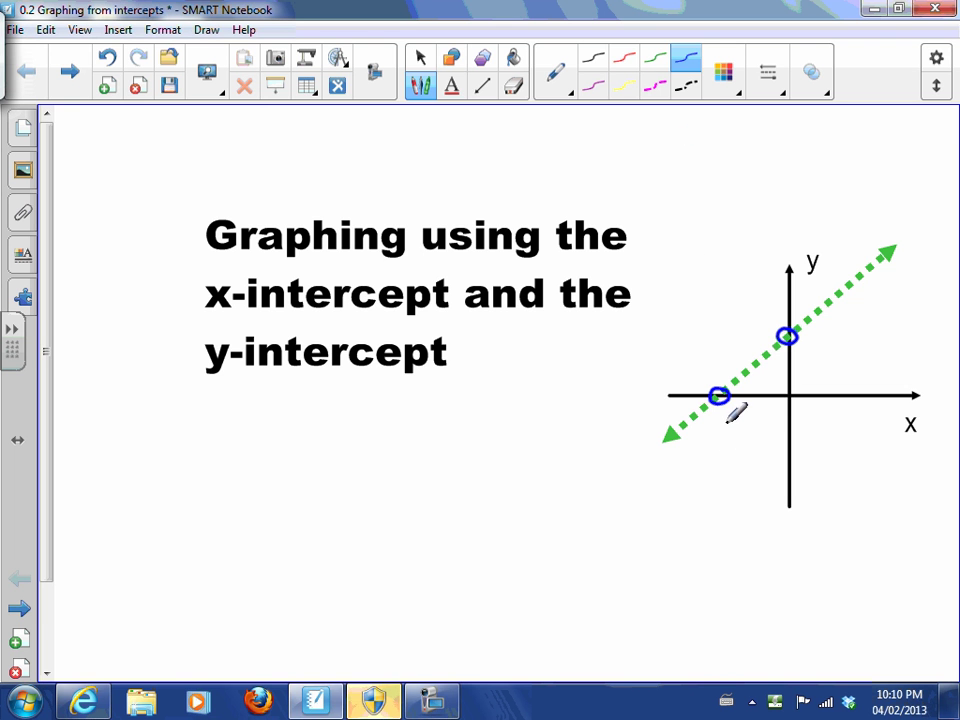
pyautogui.moveTo(721, 419)
pyautogui.mouseDown()
pyautogui.moveTo(717, 451)
pyautogui.moveTo(728, 428)
pyautogui.mouseUp()
pyautogui.moveTo(690, 468)
pyautogui.mouseDown()
pyautogui.moveTo(705, 512)
pyautogui.moveTo(695, 492)
pyautogui.moveTo(739, 477)
pyautogui.mouseUp()
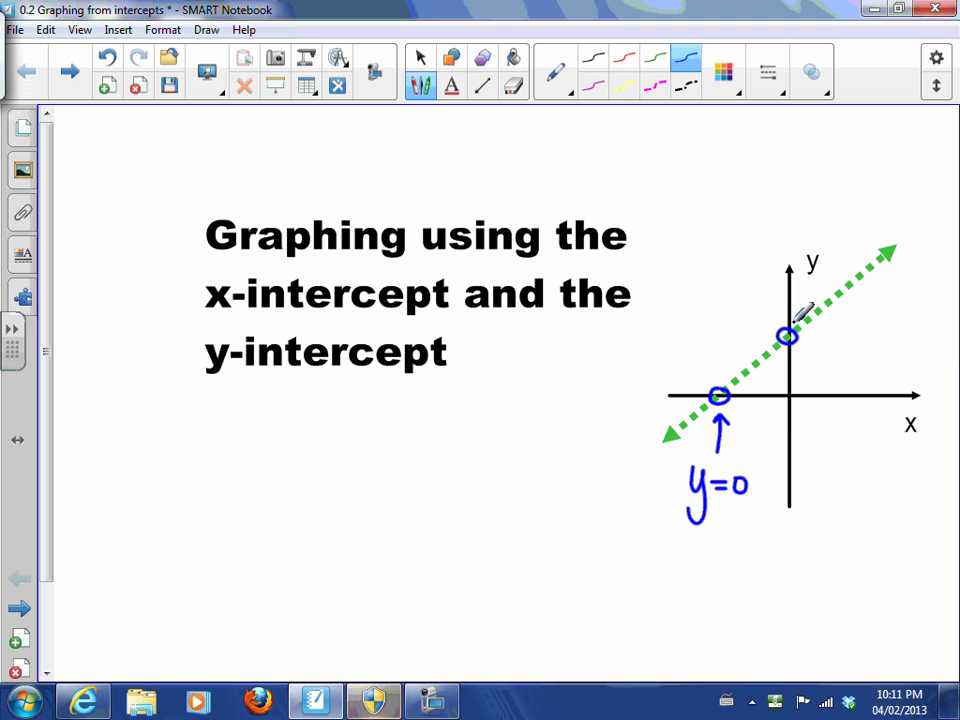
# Label the y-intercept 'x=0' with an arrow, then move to the 2x+3y=6 page.
pyautogui.moveTo(823, 340); pyautogui.dragTo(830, 340)
pyautogui.moveTo(816, 331); pyautogui.dragTo(816, 348)
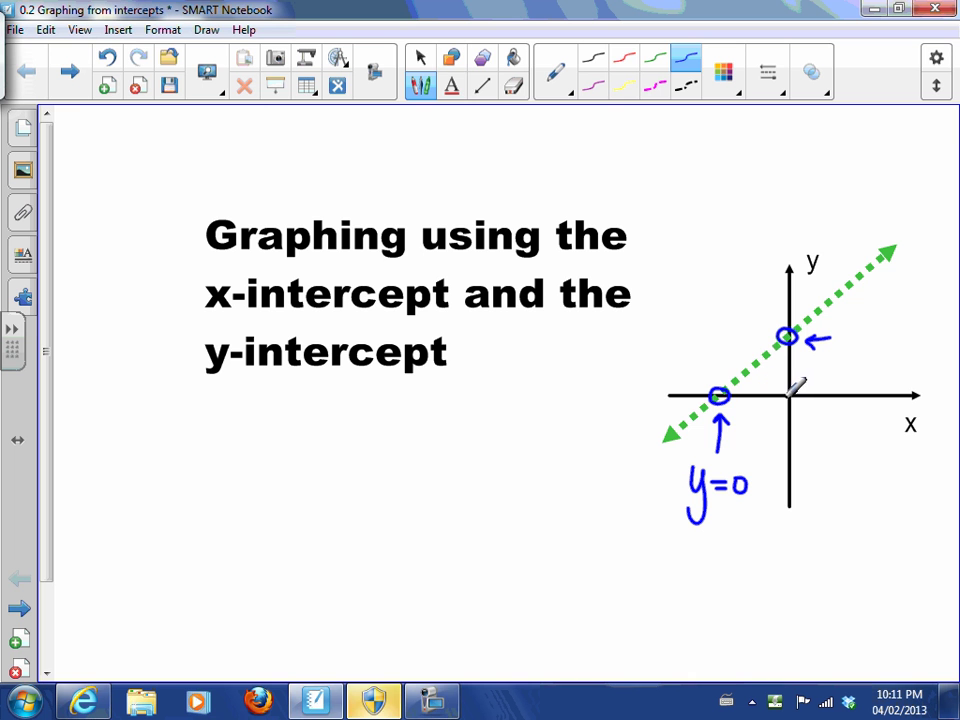
pyautogui.moveTo(840, 328)
pyautogui.mouseDown()
pyautogui.moveTo(853, 350)
pyautogui.moveTo(840, 350)
pyautogui.moveTo(884, 332)
pyautogui.mouseUp()
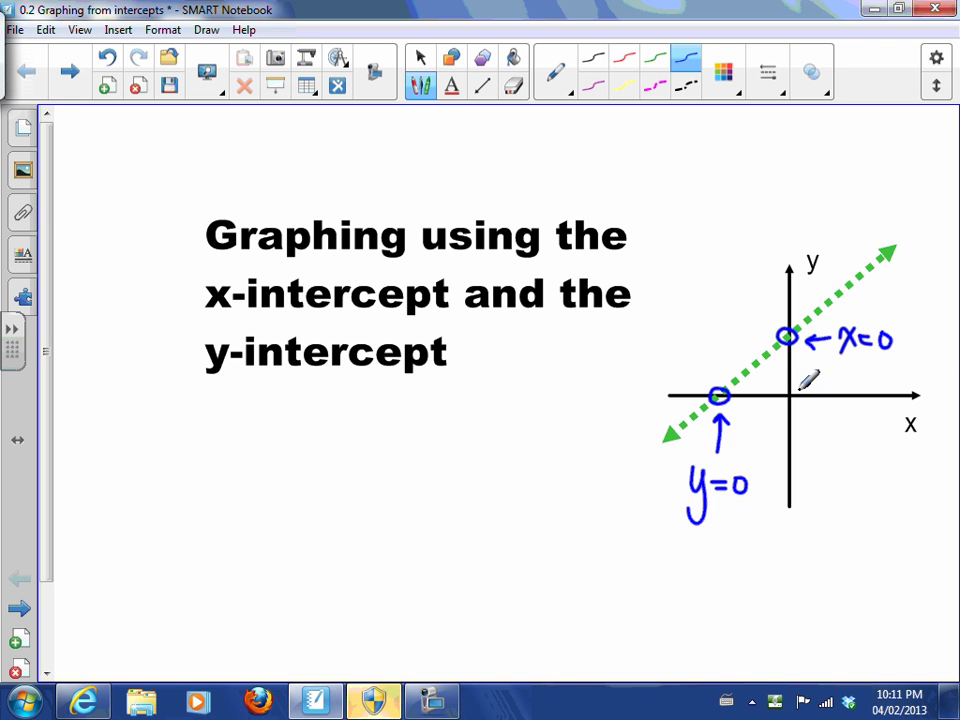
pyautogui.click(68, 71)
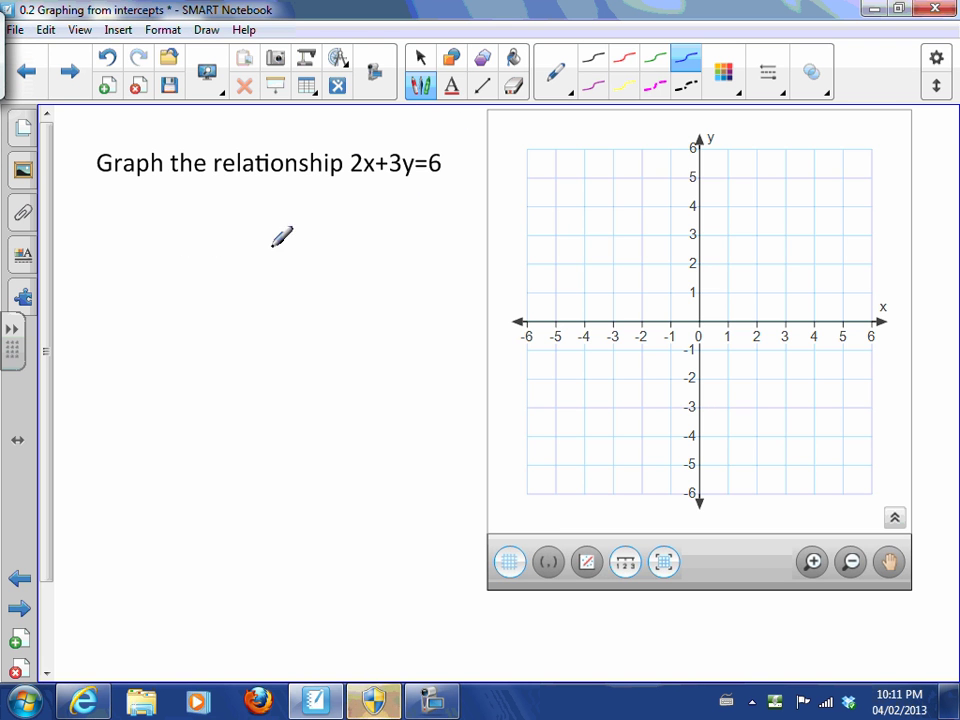
# Handwrite the heading 'x-int:' and 'let y=0' below the equation in blue.
pyautogui.moveTo(106, 214)
pyautogui.mouseDown()
pyautogui.moveTo(133, 219)
pyautogui.moveTo(109, 239)
pyautogui.moveTo(153, 224)
pyautogui.moveTo(163, 240)
pyautogui.moveTo(186, 240)
pyautogui.mouseUp()
pyautogui.moveTo(192, 196)
pyautogui.mouseDown()
pyautogui.moveTo(196, 240)
pyautogui.moveTo(206, 210)
pyautogui.moveTo(213, 232)
pyautogui.mouseUp()
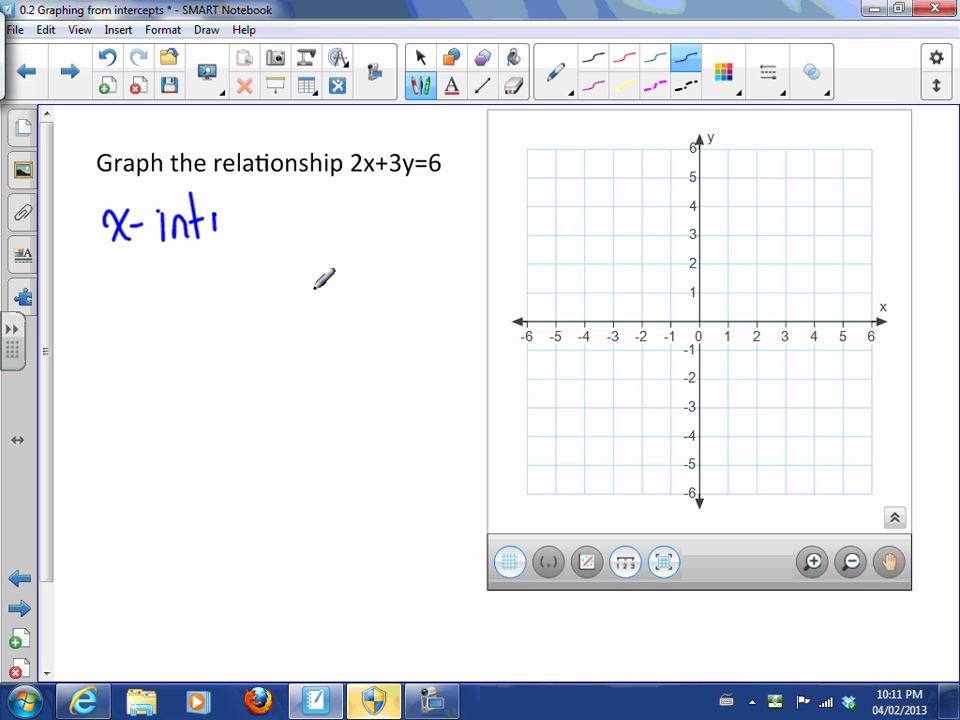
pyautogui.click(217, 241)
pyautogui.moveTo(102, 297)
pyautogui.mouseDown()
pyautogui.moveTo(111, 275)
pyautogui.moveTo(126, 290)
pyautogui.moveTo(160, 282)
pyautogui.moveTo(165, 314)
pyautogui.moveTo(189, 286)
pyautogui.moveTo(199, 292)
pyautogui.mouseUp()
pyautogui.moveTo(212, 279)
pyautogui.mouseDown()
pyautogui.moveTo(207, 298)
pyautogui.moveTo(212, 279)
pyautogui.mouseUp()
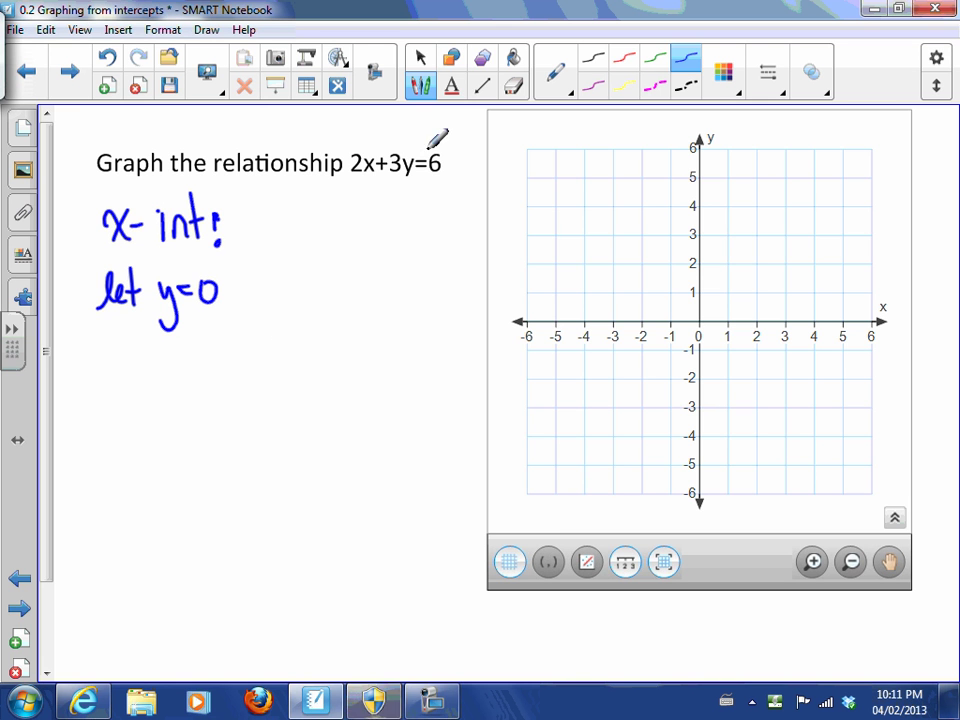
# Write 2x+3(0)=6, then 2x=6, reaching x=3.
pyautogui.moveTo(133, 350)
pyautogui.mouseDown()
pyautogui.moveTo(129, 379)
pyautogui.moveTo(153, 383)
pyautogui.moveTo(176, 382)
pyautogui.moveTo(162, 382)
pyautogui.moveTo(204, 360)
pyautogui.moveTo(187, 374)
pyautogui.moveTo(232, 361)
pyautogui.moveTo(215, 376)
pyautogui.moveTo(252, 376)
pyautogui.moveTo(264, 357)
pyautogui.moveTo(277, 377)
pyautogui.moveTo(305, 356)
pyautogui.moveTo(311, 366)
pyautogui.mouseUp()
pyautogui.moveTo(141, 408)
pyautogui.mouseDown()
pyautogui.moveTo(137, 433)
pyautogui.moveTo(166, 434)
pyautogui.mouseUp()
pyautogui.moveTo(168, 413)
pyautogui.mouseDown()
pyautogui.moveTo(176, 436)
pyautogui.moveTo(208, 414)
pyautogui.moveTo(221, 426)
pyautogui.mouseUp()
pyautogui.moveTo(176, 466)
pyautogui.mouseDown()
pyautogui.moveTo(193, 487)
pyautogui.moveTo(181, 490)
pyautogui.moveTo(238, 470)
pyautogui.moveTo(226, 488)
pyautogui.mouseUp()
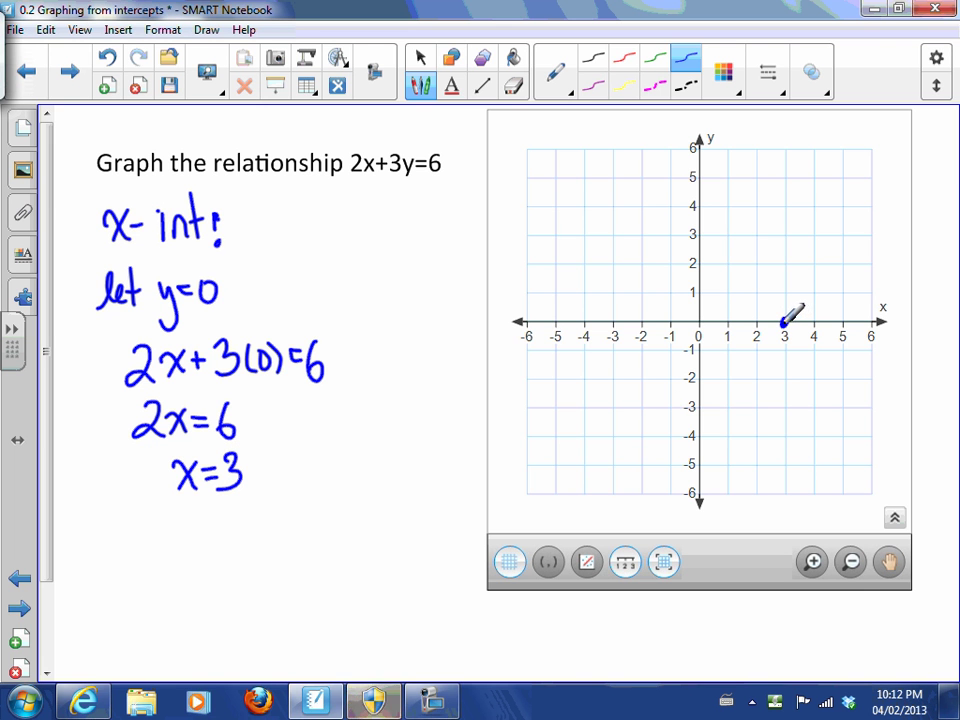
# In purple ink, write 'y-int', 'x=0' and 2(0)+3y=6 beside the x-intercept work.
pyautogui.click(594, 87)
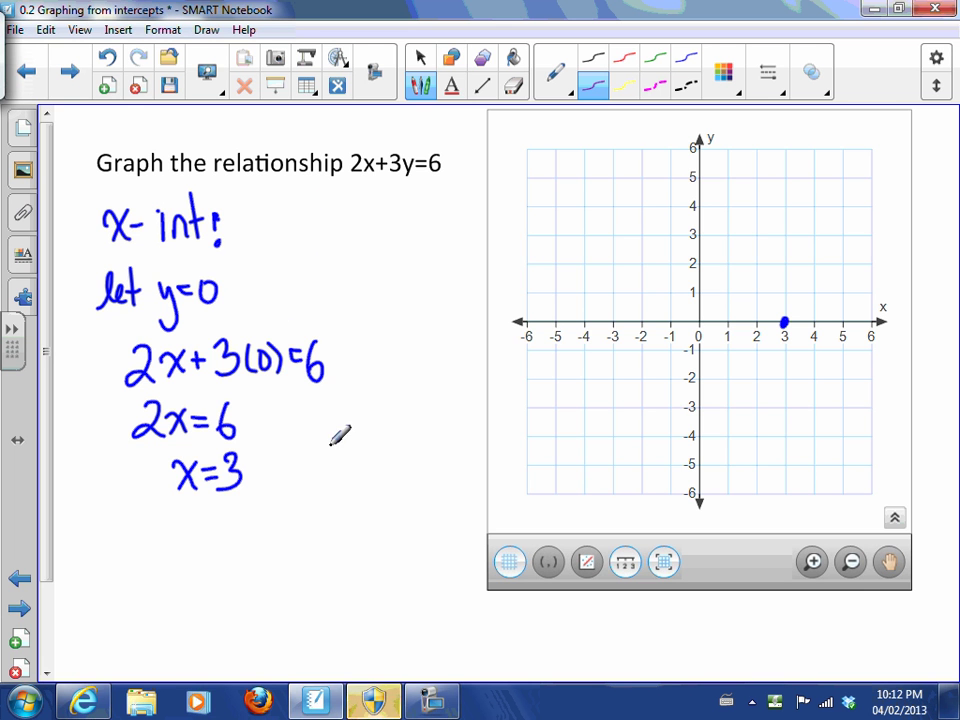
pyautogui.moveTo(346, 211)
pyautogui.mouseDown()
pyautogui.moveTo(348, 247)
pyautogui.moveTo(401, 216)
pyautogui.mouseUp()
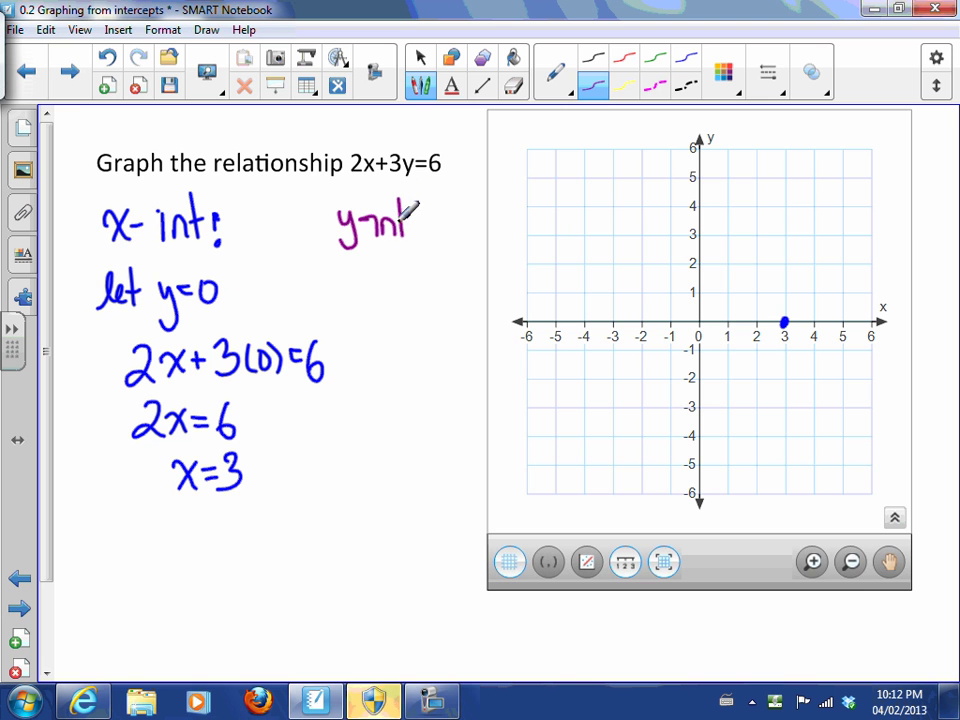
pyautogui.moveTo(359, 263)
pyautogui.mouseDown()
pyautogui.moveTo(377, 277)
pyautogui.moveTo(360, 282)
pyautogui.moveTo(402, 262)
pyautogui.mouseUp()
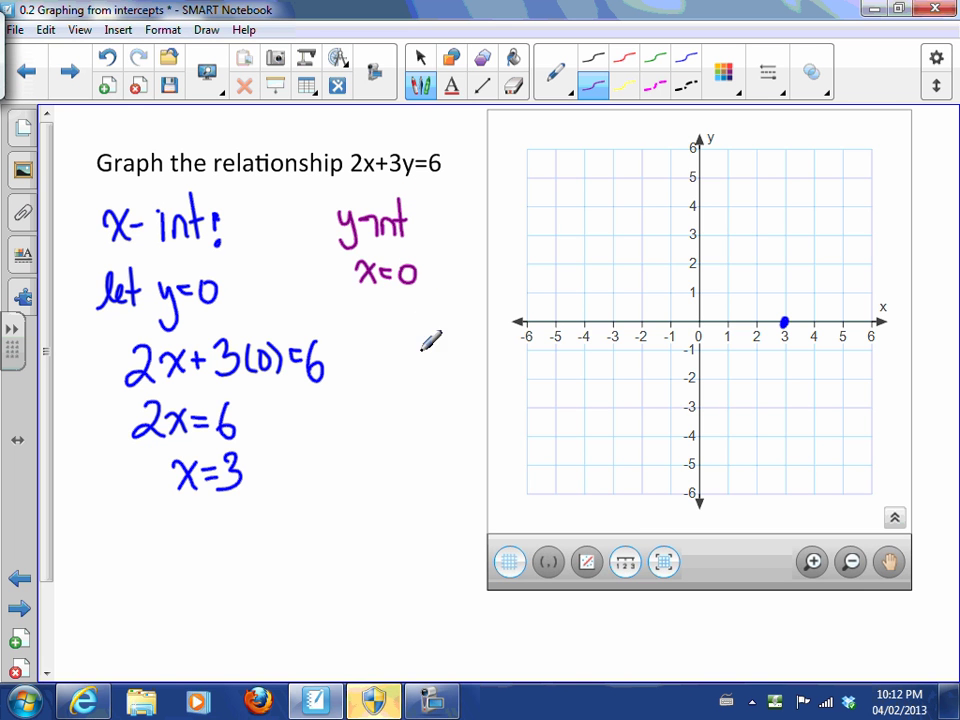
pyautogui.moveTo(358, 312)
pyautogui.mouseDown()
pyautogui.moveTo(381, 334)
pyautogui.moveTo(399, 313)
pyautogui.moveTo(404, 333)
pyautogui.mouseUp()
pyautogui.moveTo(420, 308)
pyautogui.mouseDown()
pyautogui.moveTo(421, 326)
pyautogui.moveTo(428, 317)
pyautogui.mouseUp()
pyautogui.moveTo(430, 311)
pyautogui.mouseDown()
pyautogui.moveTo(436, 332)
pyautogui.moveTo(456, 318)
pyautogui.moveTo(447, 348)
pyautogui.moveTo(478, 320)
pyautogui.moveTo(478, 331)
pyautogui.mouseUp()
pyautogui.moveTo(494, 314)
pyautogui.mouseDown()
pyautogui.moveTo(485, 338)
pyautogui.moveTo(486, 327)
pyautogui.mouseUp()
# Write 3y=6 below the substitution and solve it to y=2.
pyautogui.moveTo(388, 363)
pyautogui.mouseDown()
pyautogui.moveTo(378, 387)
pyautogui.moveTo(418, 394)
pyautogui.moveTo(402, 414)
pyautogui.mouseUp()
pyautogui.moveTo(424, 373); pyautogui.dragTo(436, 371)
pyautogui.moveTo(424, 382)
pyautogui.mouseDown()
pyautogui.moveTo(437, 380)
pyautogui.moveTo(441, 392)
pyautogui.moveTo(449, 381)
pyautogui.mouseUp()
pyautogui.moveTo(382, 442)
pyautogui.mouseDown()
pyautogui.moveTo(386, 487)
pyautogui.moveTo(452, 448)
pyautogui.moveTo(466, 468)
pyautogui.mouseUp()
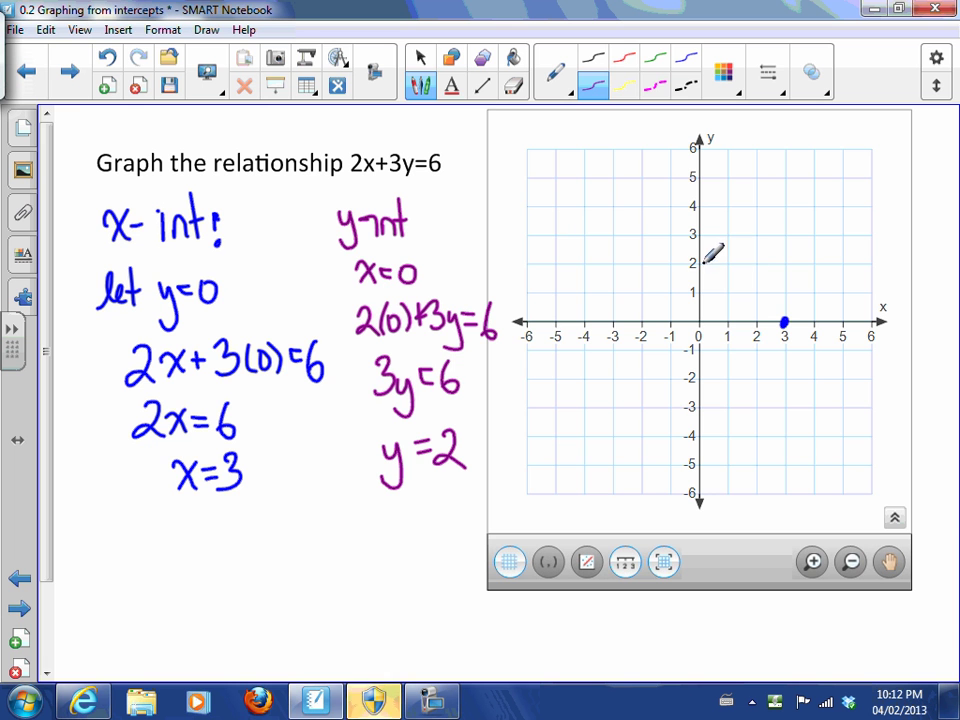
# Draw a green dashed double-arrow line across the grid through the intercepts.
pyautogui.click(483, 86)
pyautogui.click(609, 86)
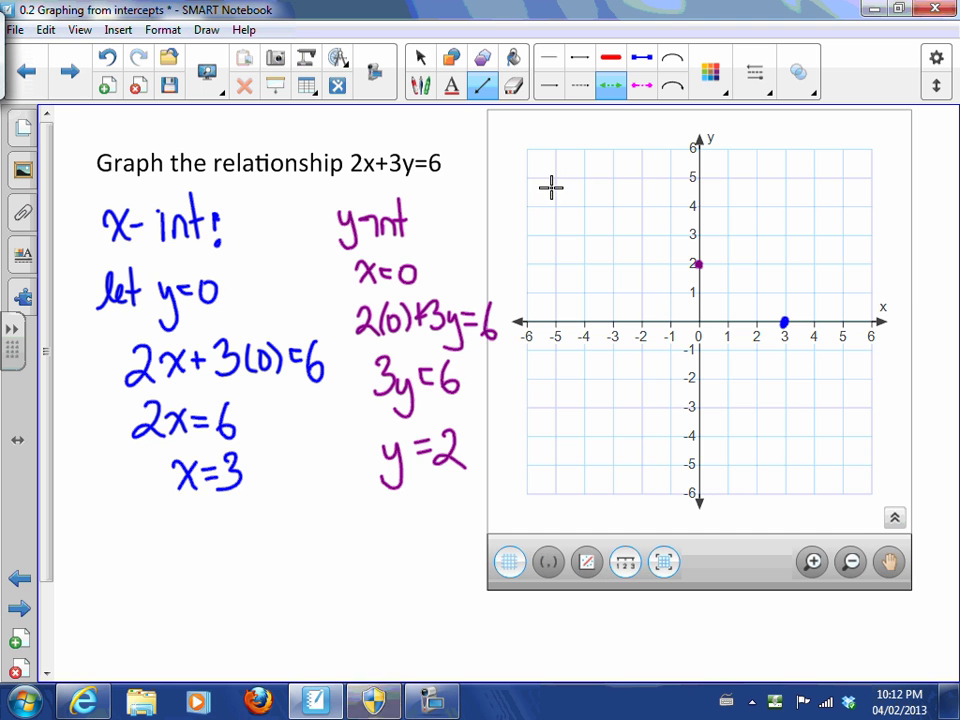
pyautogui.moveTo(548, 191); pyautogui.dragTo(893, 383)
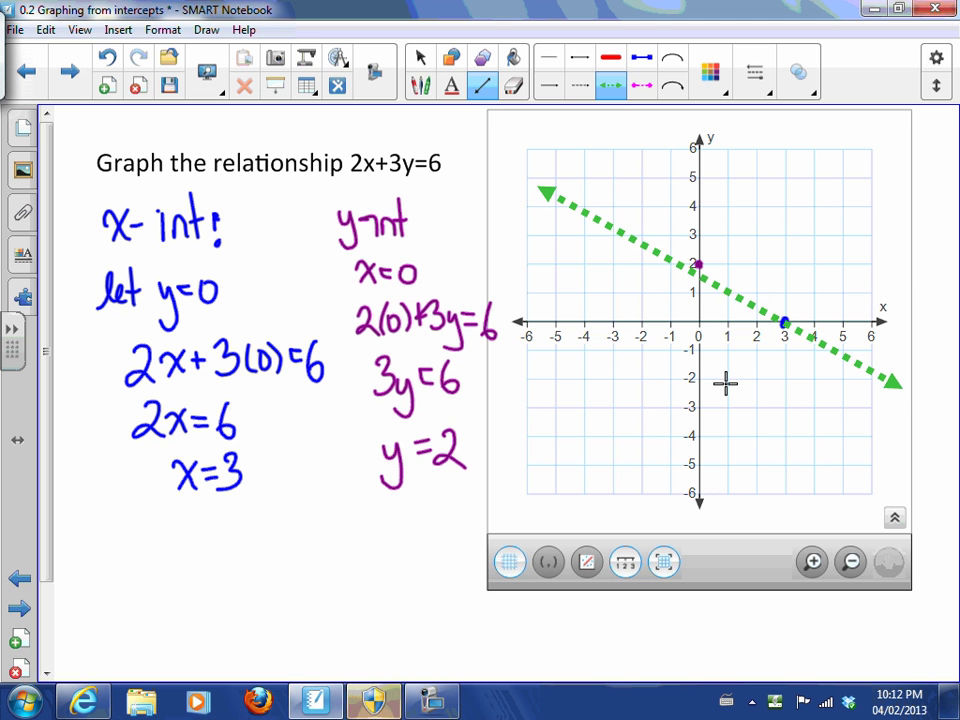
# Adjust the green line's position and endpoints so it passes exactly through (0,2) and (3,0).
pyautogui.click(420, 57)
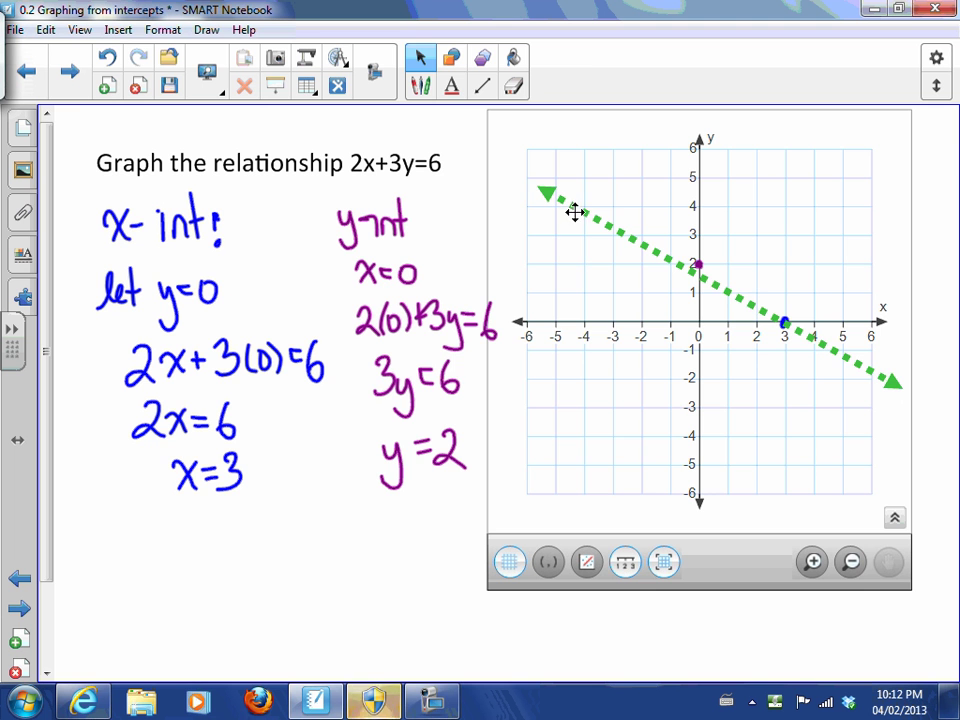
pyautogui.moveTo(576, 206); pyautogui.dragTo(587, 204)
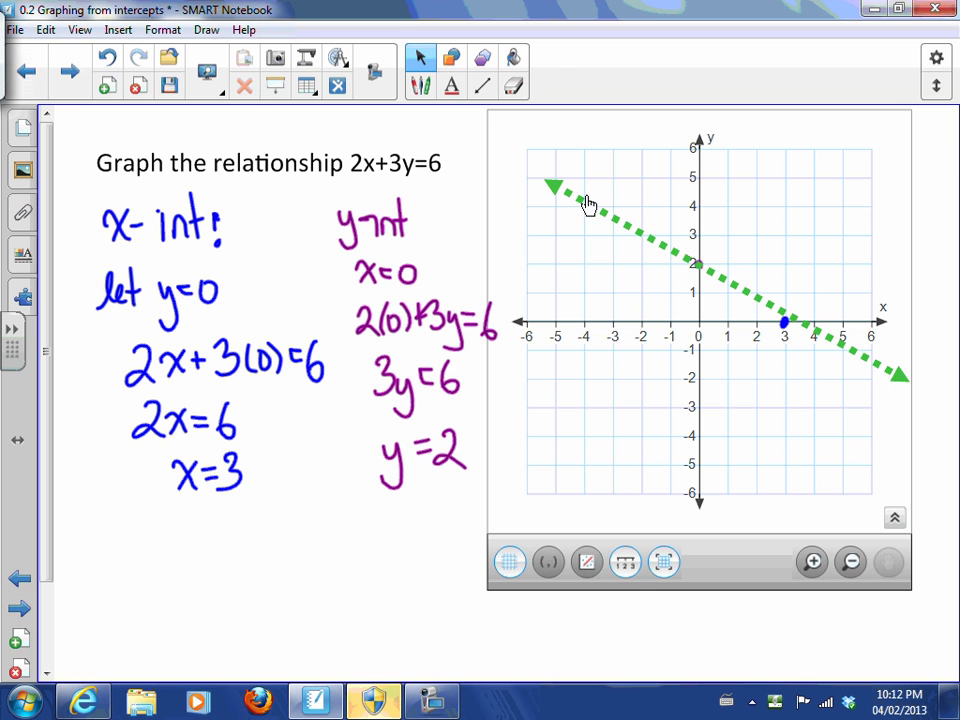
pyautogui.click(788, 307)
pyautogui.moveTo(899, 376); pyautogui.dragTo(891, 385)
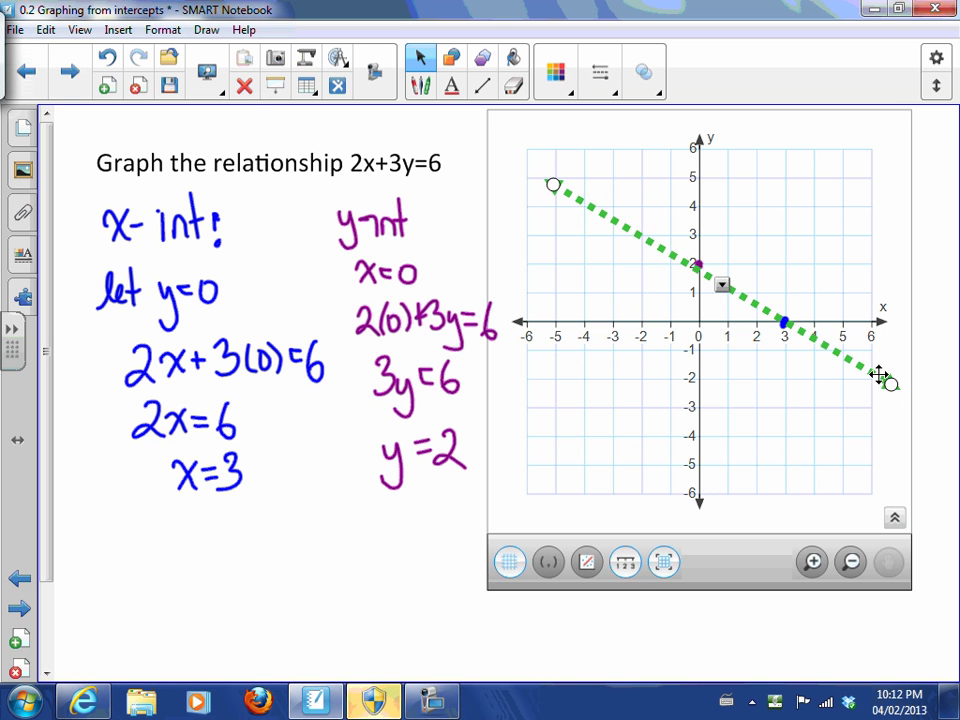
pyautogui.moveTo(553, 187); pyautogui.dragTo(558, 181)
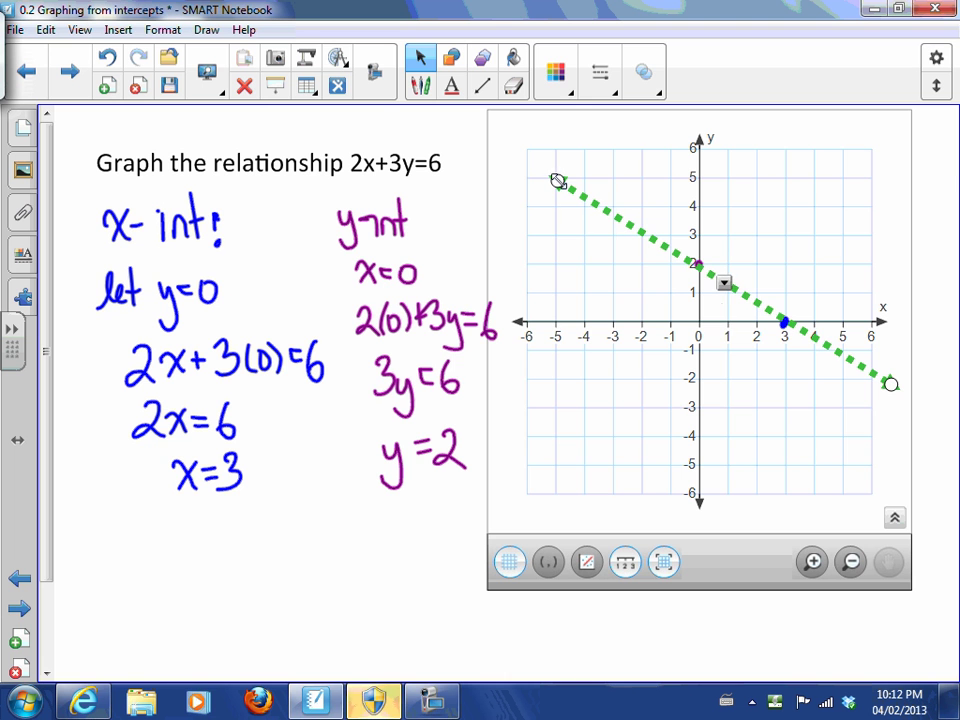
pyautogui.click(738, 371)
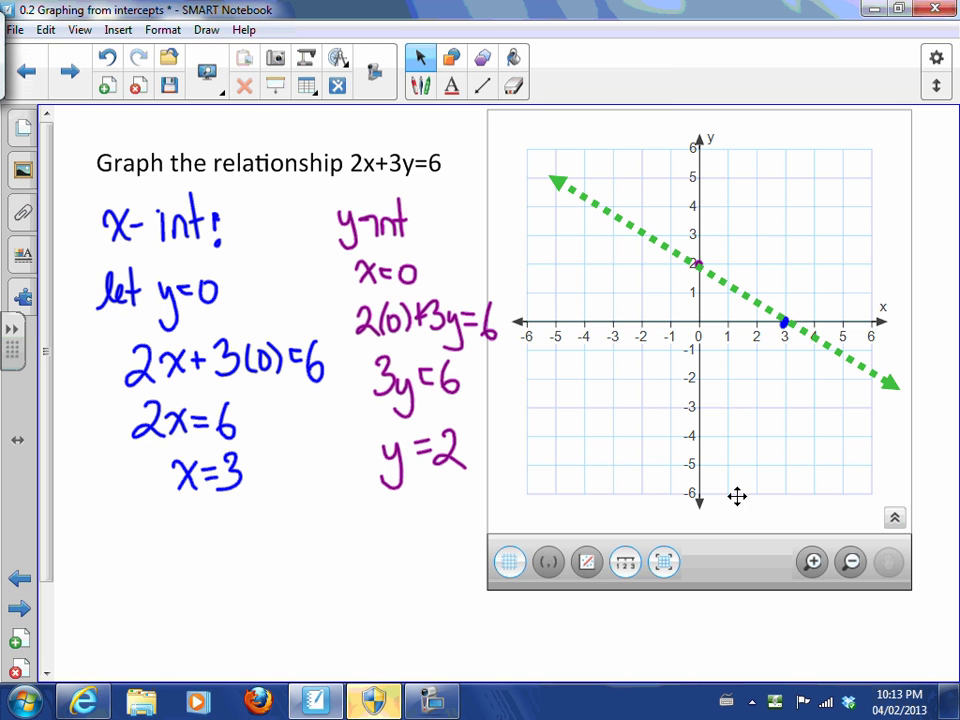
# On the 4x-2y=8 page, write the red 'y-int' heading with x=0 below it.
pyautogui.click(64, 88)
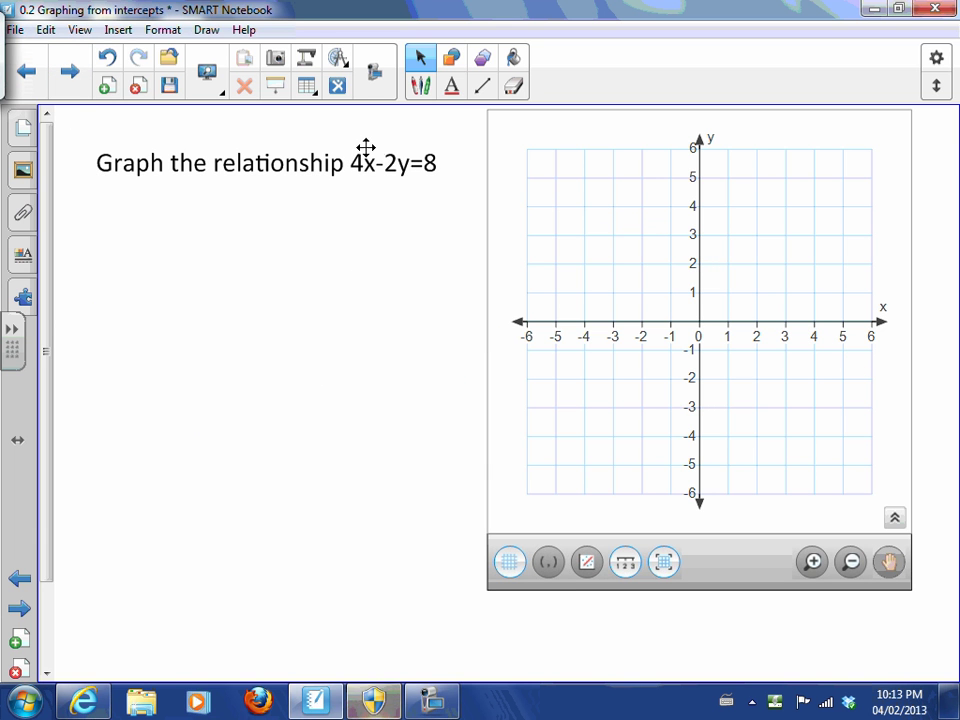
pyautogui.click(421, 86)
pyautogui.click(622, 58)
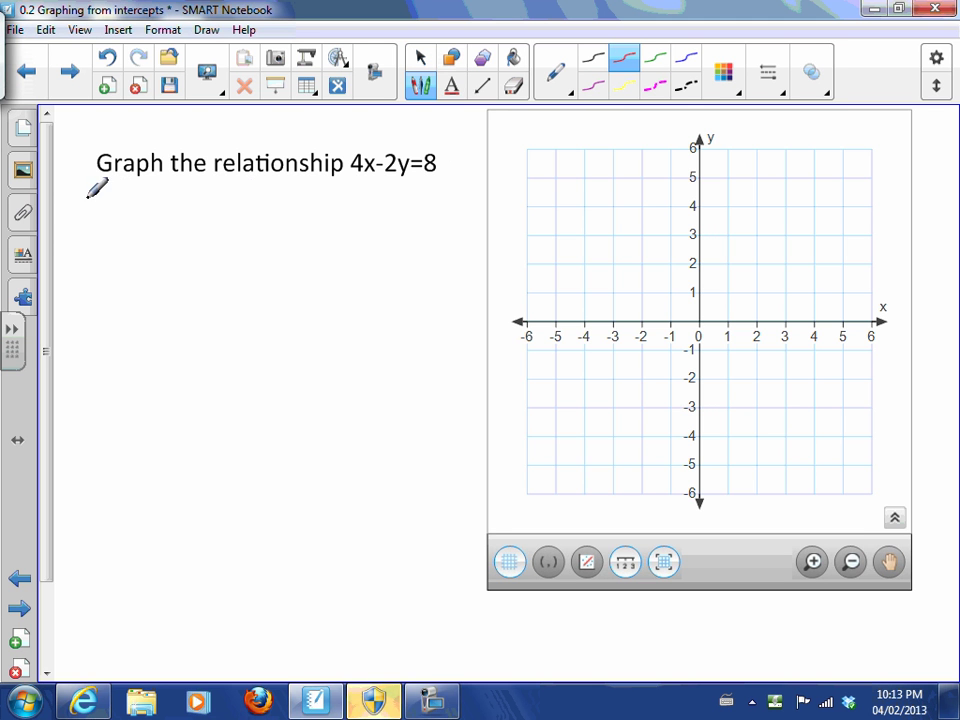
pyautogui.moveTo(68, 204)
pyautogui.mouseDown()
pyautogui.moveTo(63, 240)
pyautogui.moveTo(84, 206)
pyautogui.moveTo(100, 201)
pyautogui.moveTo(100, 213)
pyautogui.moveTo(104, 204)
pyautogui.moveTo(138, 214)
pyautogui.mouseUp()
pyautogui.moveTo(72, 262)
pyautogui.mouseDown()
pyautogui.moveTo(96, 281)
pyautogui.moveTo(74, 282)
pyautogui.mouseUp()
pyautogui.moveTo(99, 266)
pyautogui.mouseDown()
pyautogui.moveTo(113, 273)
pyautogui.moveTo(134, 262)
pyautogui.moveTo(121, 263)
pyautogui.mouseUp()
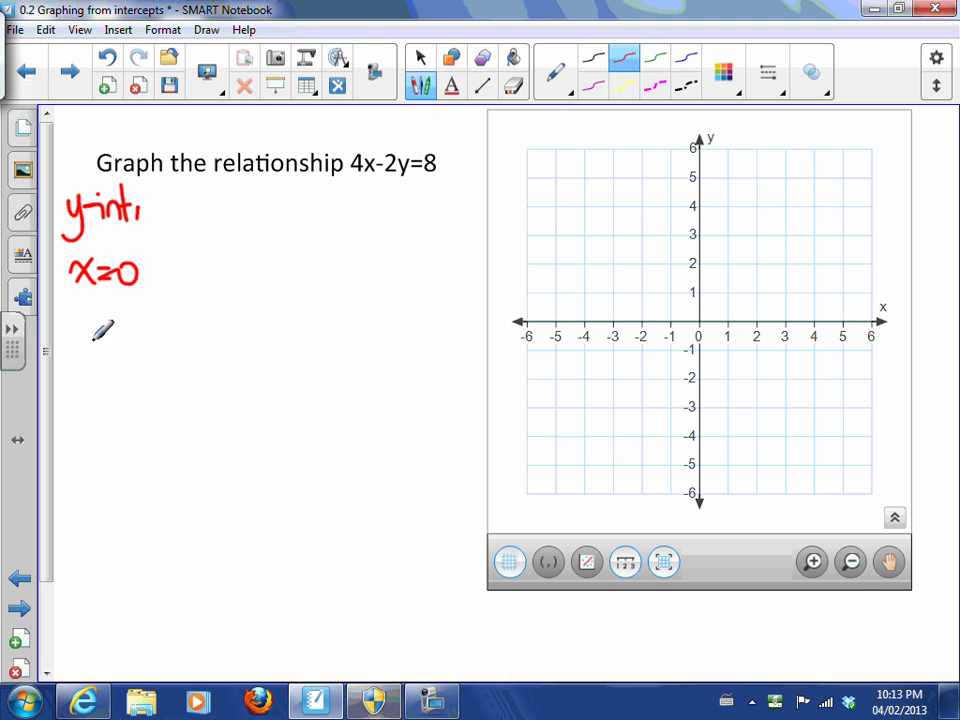
# Write the substitution 4(0)-2y=8 and then -2y=8 with a division bar.
pyautogui.moveTo(88, 329); pyautogui.dragTo(97, 344)
pyautogui.moveTo(93, 331)
pyautogui.mouseDown()
pyautogui.moveTo(93, 353)
pyautogui.moveTo(105, 355)
pyautogui.moveTo(121, 336)
pyautogui.moveTo(131, 353)
pyautogui.mouseUp()
pyautogui.moveTo(181, 336)
pyautogui.mouseDown()
pyautogui.moveTo(211, 362)
pyautogui.moveTo(214, 336)
pyautogui.moveTo(246, 327)
pyautogui.mouseUp()
pyautogui.moveTo(73, 425)
pyautogui.mouseDown()
pyautogui.moveTo(112, 430)
pyautogui.moveTo(150, 418)
pyautogui.moveTo(128, 475)
pyautogui.mouseUp()
pyautogui.moveTo(152, 421)
pyautogui.mouseDown()
pyautogui.moveTo(185, 433)
pyautogui.moveTo(190, 413)
pyautogui.mouseUp()
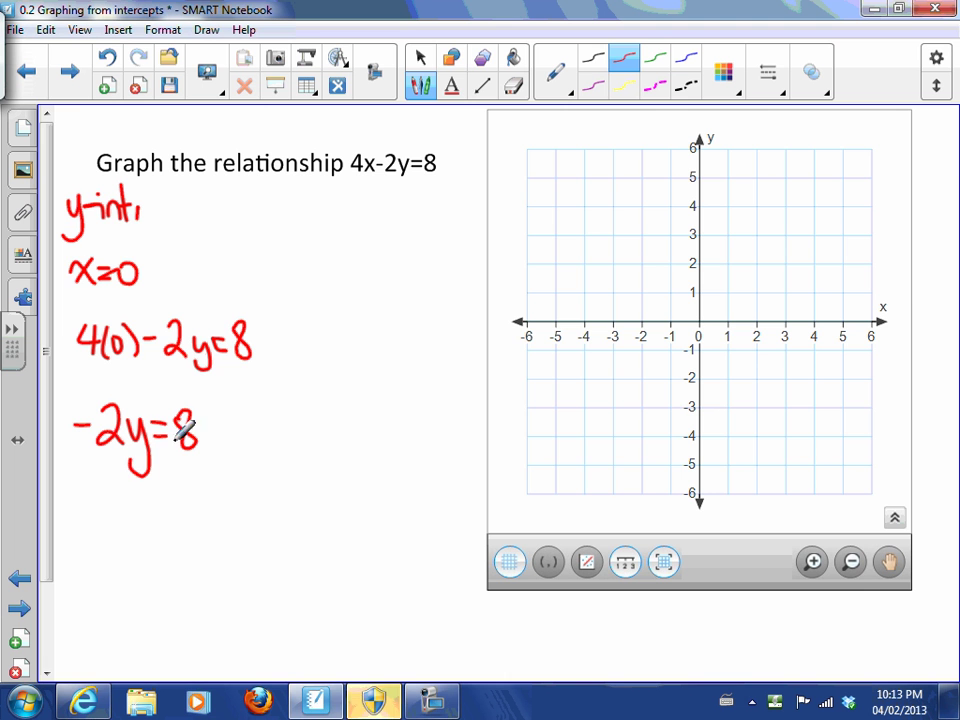
pyautogui.moveTo(92, 465); pyautogui.dragTo(150, 465)
# Divide both sides by -2 and cross out the cancelling 2s.
pyautogui.moveTo(93, 495); pyautogui.dragTo(142, 513)
pyautogui.moveTo(174, 462)
pyautogui.mouseDown()
pyautogui.moveTo(204, 462)
pyautogui.moveTo(186, 487)
pyautogui.moveTo(220, 510)
pyautogui.mouseUp()
pyautogui.moveTo(118, 418); pyautogui.dragTo(100, 448)
pyautogui.moveTo(132, 482); pyautogui.dragTo(112, 510)
# Write the result y = -4 at the bottom of the red working.
pyautogui.moveTo(90, 562)
pyautogui.mouseDown()
pyautogui.moveTo(93, 595)
pyautogui.moveTo(138, 568)
pyautogui.mouseUp()
pyautogui.moveTo(121, 580); pyautogui.dragTo(190, 574)
pyautogui.moveTo(186, 555); pyautogui.dragTo(187, 578)
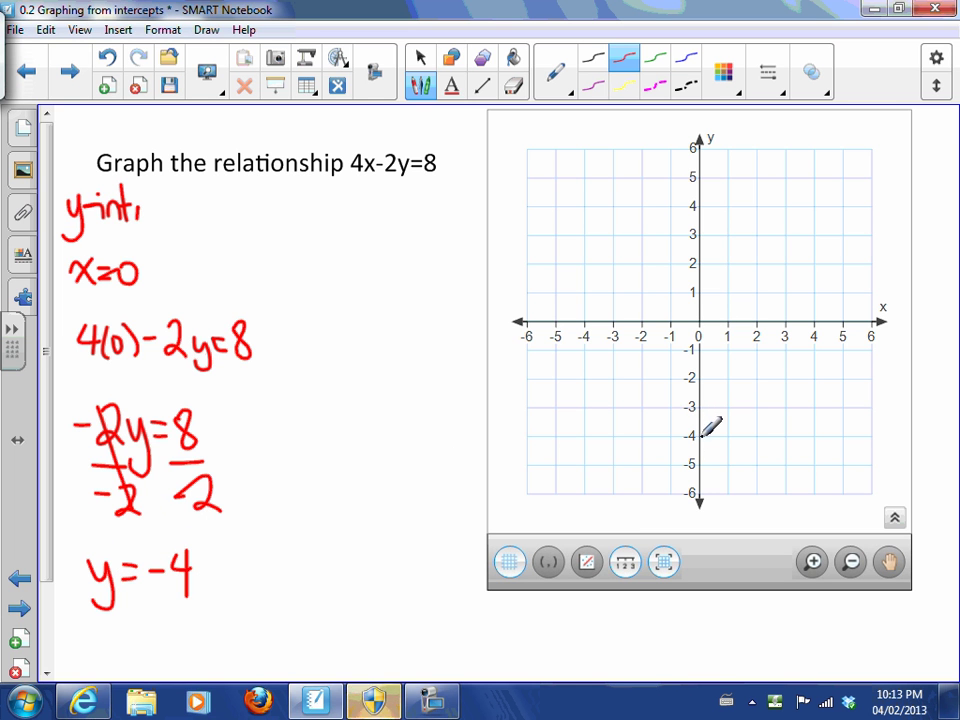
pyautogui.click(686, 58)
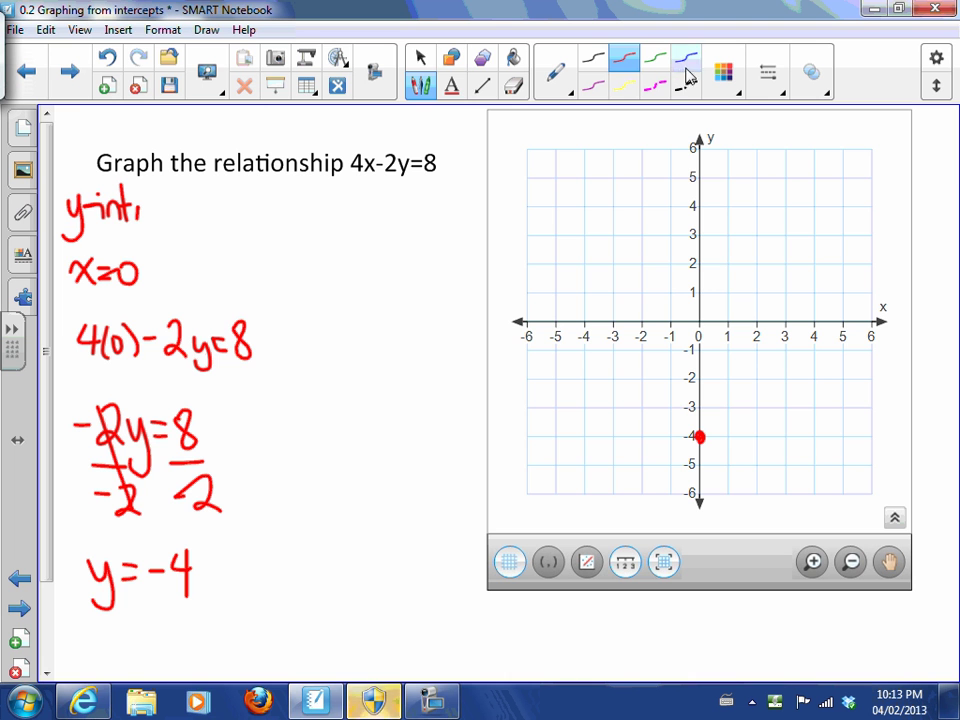
# In blue ink, write the 'x-int' heading with y=0 below it.
pyautogui.moveTo(302, 198)
pyautogui.mouseDown()
pyautogui.moveTo(318, 231)
pyautogui.moveTo(305, 232)
pyautogui.mouseUp()
pyautogui.moveTo(333, 218); pyautogui.dragTo(380, 232)
pyautogui.moveTo(369, 208); pyautogui.dragTo(393, 205)
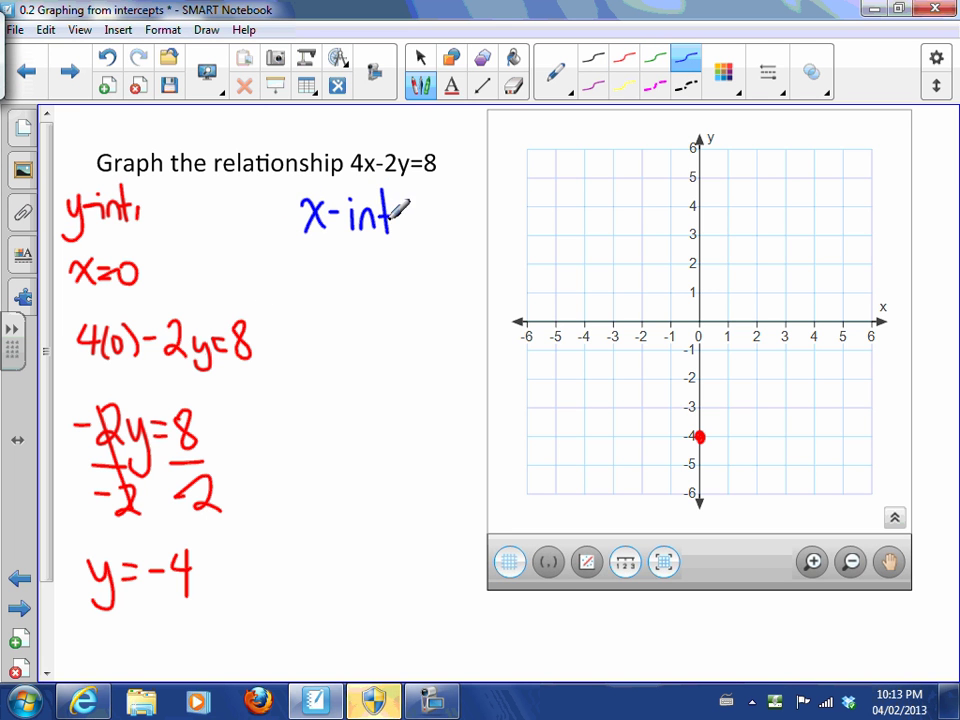
pyautogui.moveTo(333, 268); pyautogui.dragTo(340, 314)
pyautogui.moveTo(362, 266)
pyautogui.mouseDown()
pyautogui.moveTo(377, 274)
pyautogui.moveTo(390, 266)
pyautogui.mouseUp()
# Write 4x-2(0)=8, then 4x=8, and solve to x=2.
pyautogui.moveTo(352, 337)
pyautogui.mouseDown()
pyautogui.moveTo(363, 370)
pyautogui.moveTo(396, 368)
pyautogui.moveTo(376, 368)
pyautogui.mouseUp()
pyautogui.moveTo(400, 353)
pyautogui.mouseDown()
pyautogui.moveTo(431, 370)
pyautogui.moveTo(444, 344)
pyautogui.moveTo(457, 369)
pyautogui.moveTo(474, 343)
pyautogui.mouseUp()
pyautogui.moveTo(462, 352); pyautogui.dragTo(482, 345)
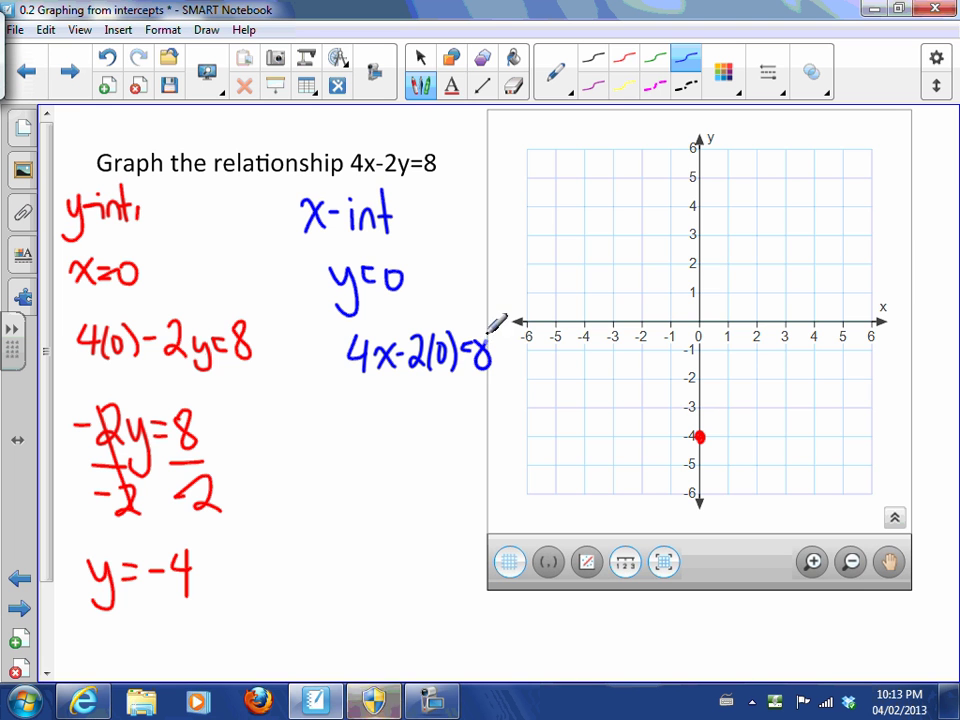
pyautogui.moveTo(357, 413)
pyautogui.mouseDown()
pyautogui.moveTo(372, 432)
pyautogui.moveTo(366, 443)
pyautogui.mouseUp()
pyautogui.moveTo(381, 440)
pyautogui.mouseDown()
pyautogui.moveTo(421, 422)
pyautogui.moveTo(422, 432)
pyautogui.mouseUp()
pyautogui.moveTo(456, 414)
pyautogui.mouseDown()
pyautogui.moveTo(454, 424)
pyautogui.moveTo(452, 412)
pyautogui.mouseUp()
pyautogui.moveTo(371, 486)
pyautogui.mouseDown()
pyautogui.moveTo(390, 512)
pyautogui.moveTo(372, 514)
pyautogui.moveTo(414, 494)
pyautogui.mouseUp()
pyautogui.moveTo(400, 503); pyautogui.dragTo(441, 512)
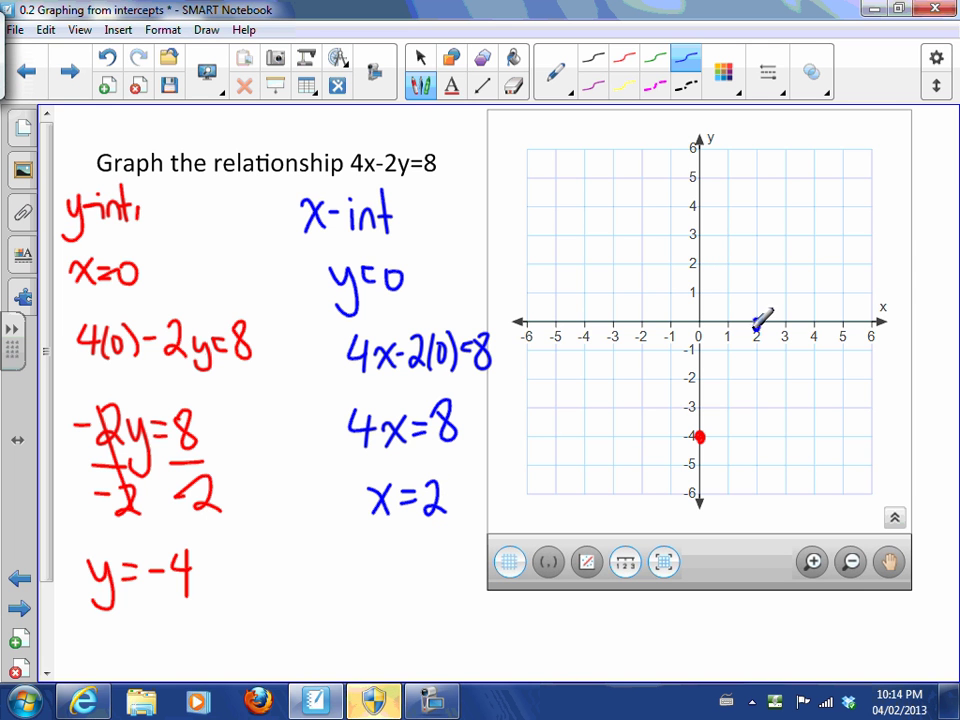
# In green ink, start the line through (0,-4) with an arrowhead at its bottom end.
pyautogui.click(655, 60)
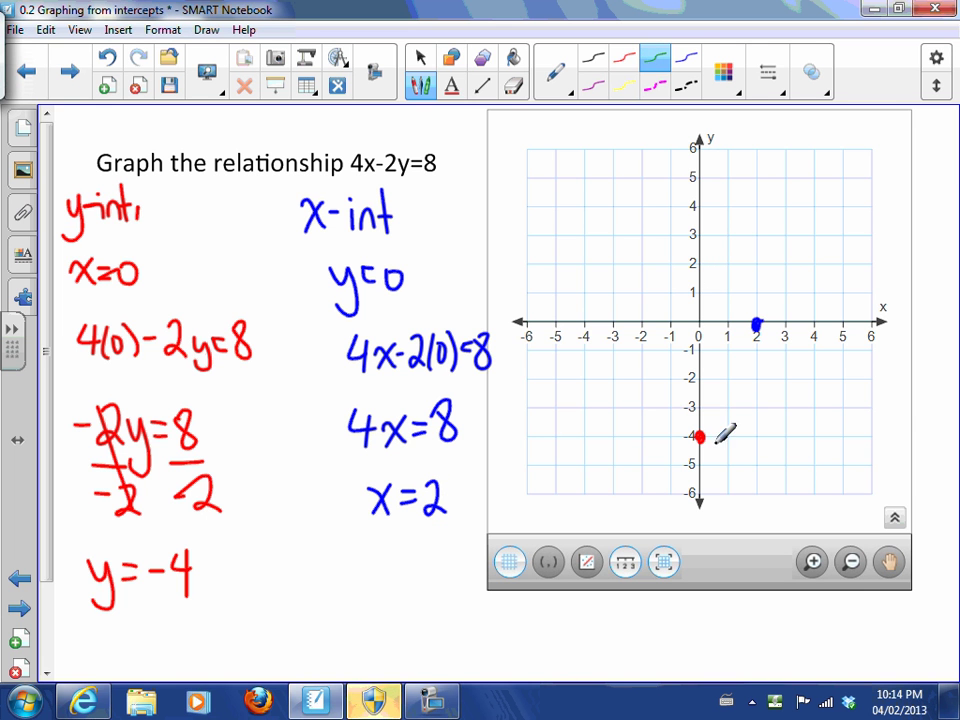
pyautogui.moveTo(669, 494); pyautogui.dragTo(806, 230)
pyautogui.moveTo(664, 482); pyautogui.dragTo(690, 488)
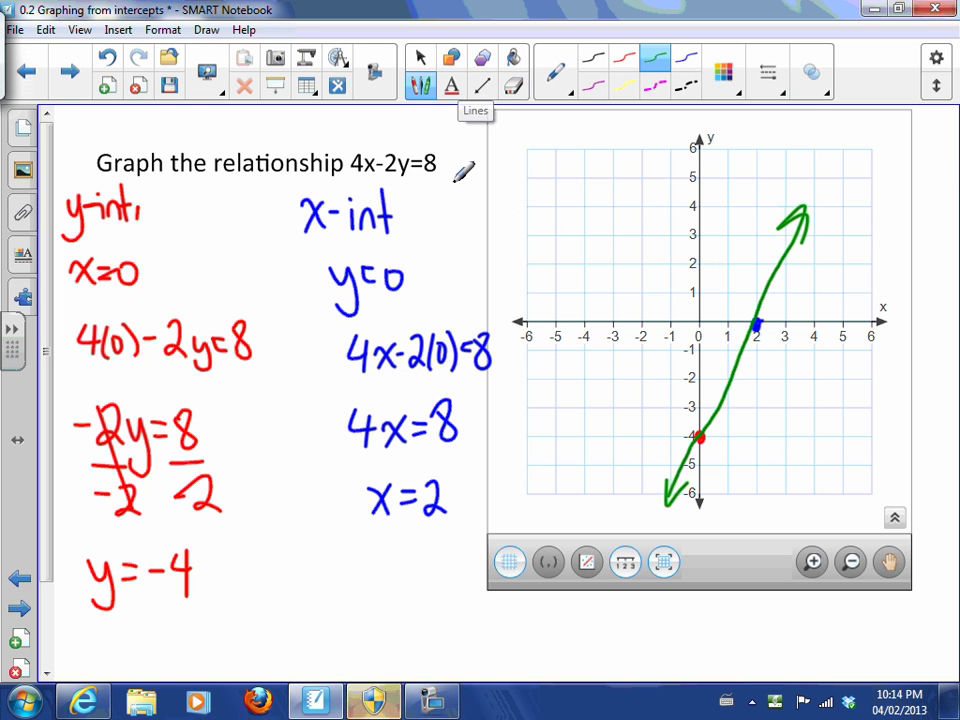
# Return to the Select tool with the green line through (0,-4) and (2,0) complete.
pyautogui.click(419, 64)
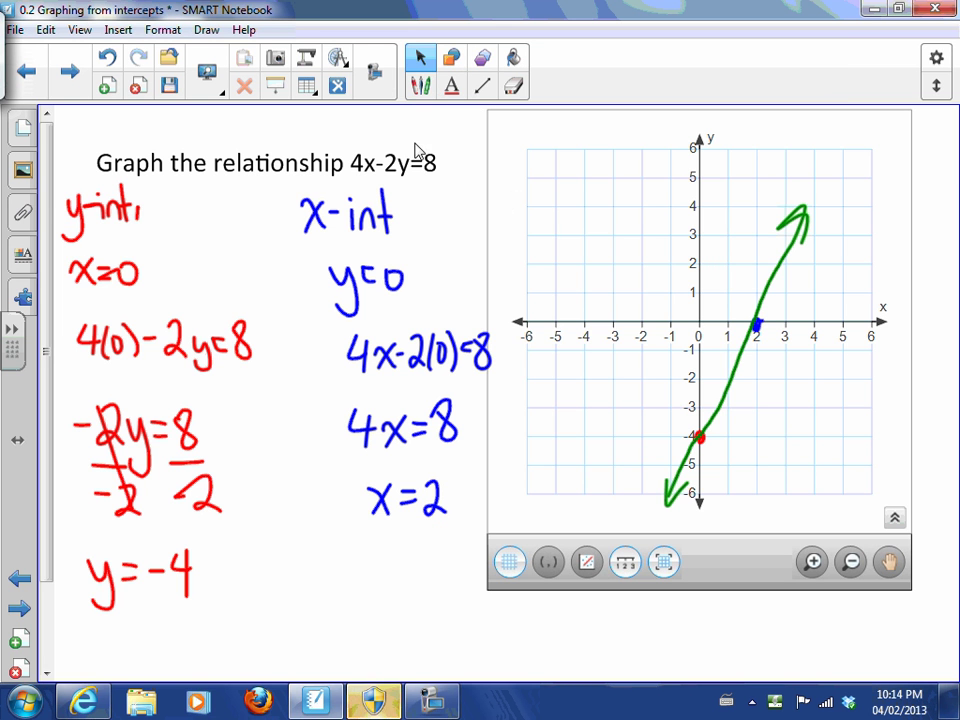